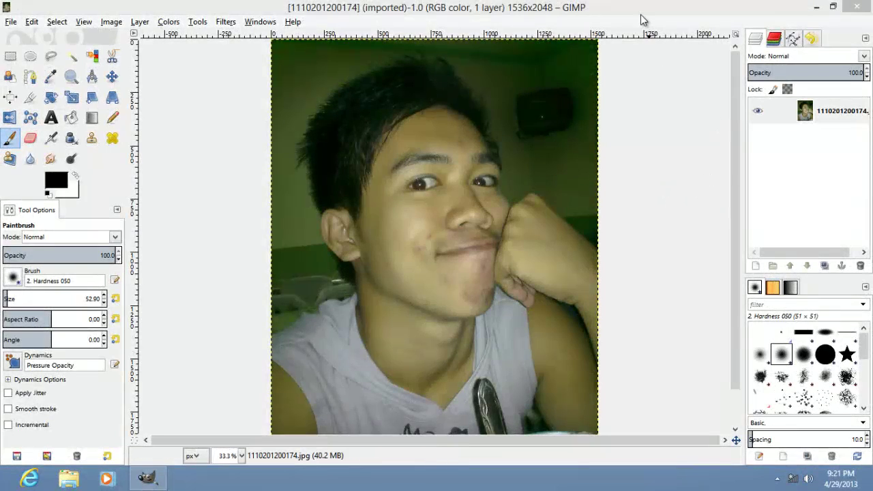
Step: Duplicate the portrait layer and brighten the copy with Levels: white point 212, gamma 2.45
{"action": "left_click", "coordinate": [641, 19]}
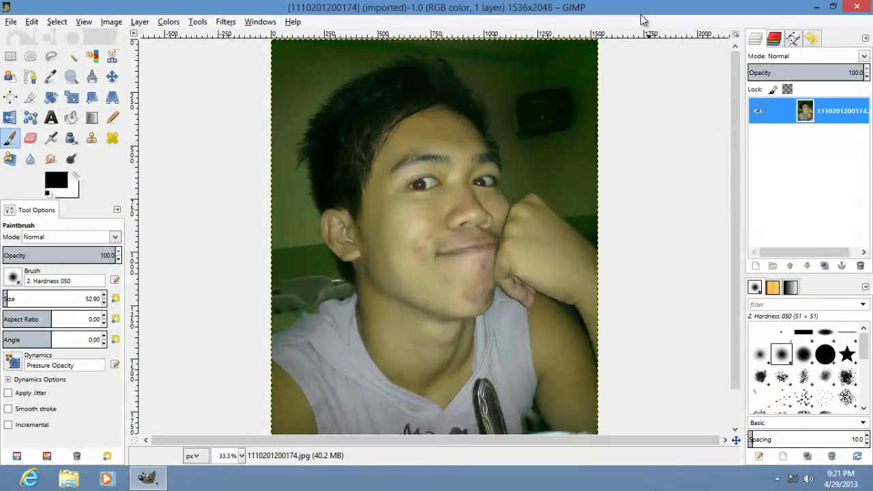
{"action": "left_click", "coordinate": [824, 265]}
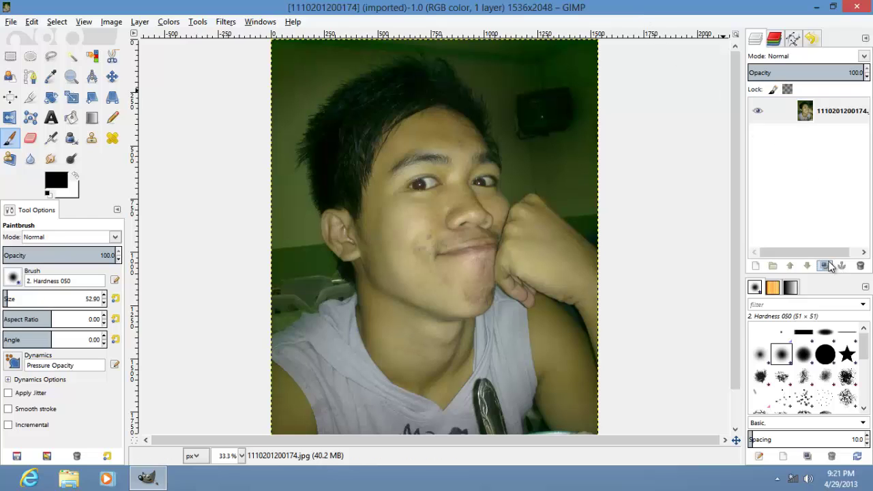
{"action": "left_click", "coordinate": [169, 21]}
{"action": "left_click", "coordinate": [204, 115]}
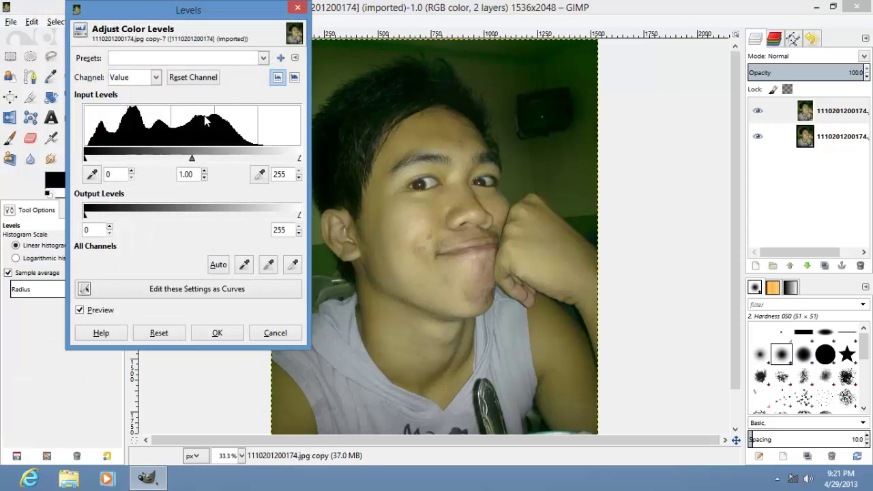
{"action": "left_click_drag", "start_coordinate": [299, 159], "coordinate": [266, 158]}
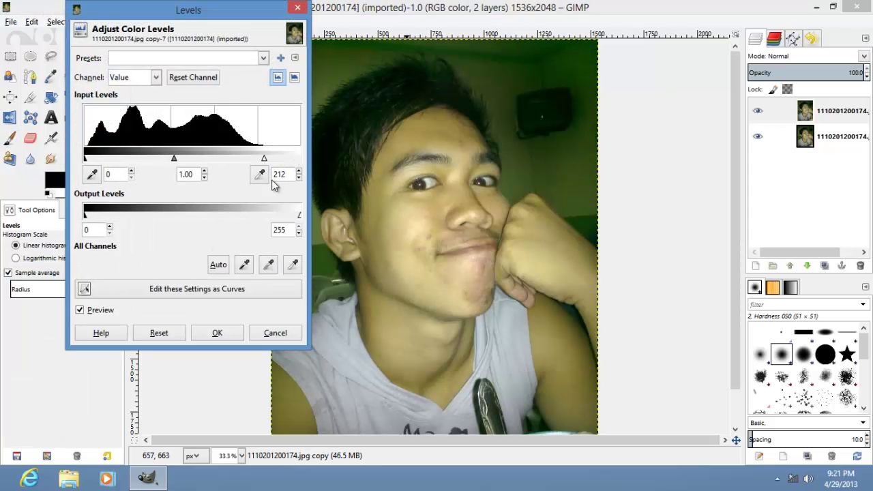
{"action": "left_click_drag", "start_coordinate": [175, 158], "coordinate": [139, 159]}
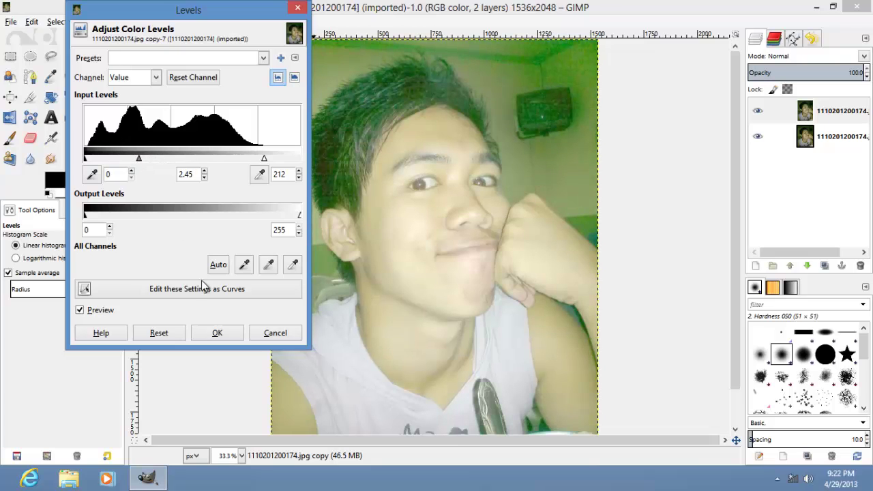
{"action": "left_click", "coordinate": [225, 332]}
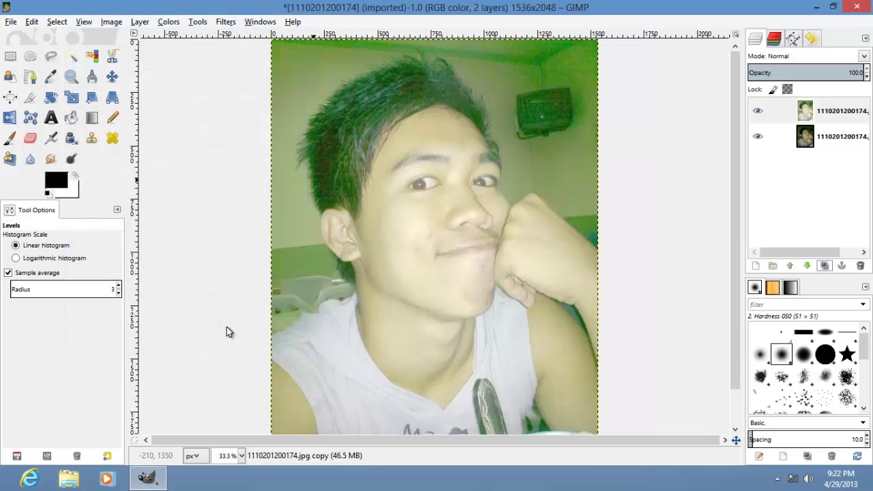
Step: Add a Black (full transparency) layer mask to the brightened copy layer
{"action": "right_click", "coordinate": [804, 113]}
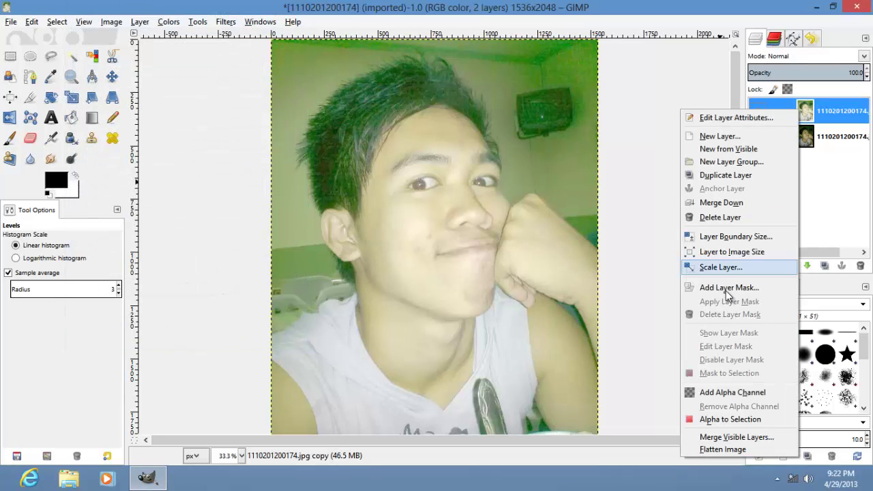
{"action": "left_click", "coordinate": [725, 288]}
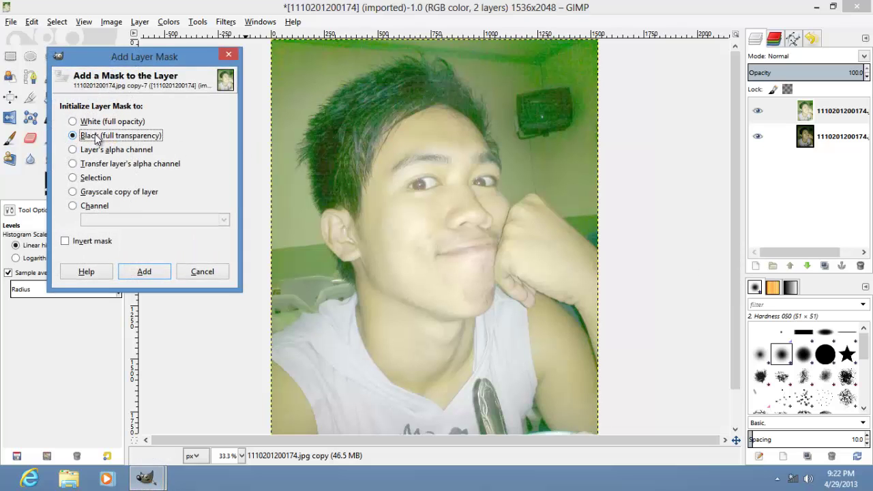
{"action": "left_click", "coordinate": [158, 275]}
{"action": "left_click", "coordinate": [10, 138]}
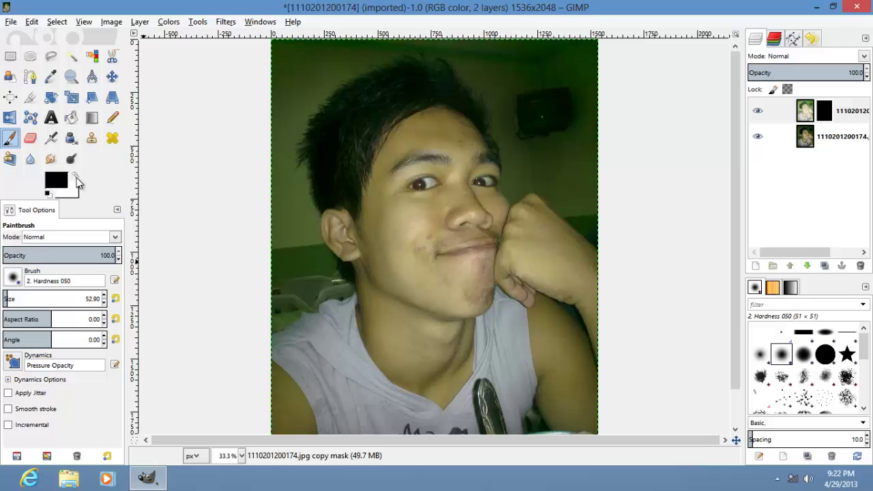
Step: Zoom in and paint white on the mask over both irises to reveal the brightened copy
{"action": "left_click", "coordinate": [74, 167]}
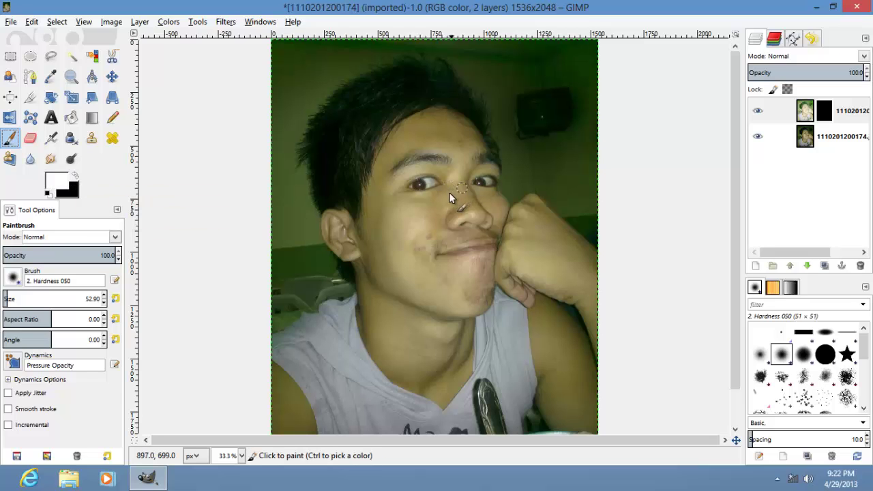
{"action": "scroll", "coordinate": [421, 190], "scroll_direction": "up", "scroll_amount": 6, "text": "ctrl"}
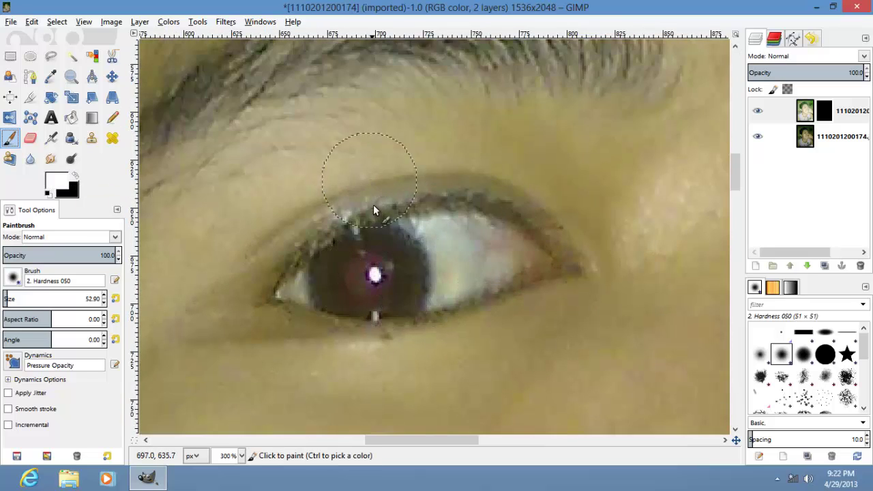
{"action": "mouse_move", "coordinate": [372, 249]}
{"action": "left_mouse_down"}
{"action": "mouse_move", "coordinate": [395, 257]}
{"action": "mouse_move", "coordinate": [399, 273]}
{"action": "mouse_move", "coordinate": [390, 288]}
{"action": "mouse_move", "coordinate": [359, 283]}
{"action": "mouse_move", "coordinate": [345, 270]}
{"action": "mouse_move", "coordinate": [341, 287]}
{"action": "left_mouse_up"}
{"action": "left_click_drag", "start_coordinate": [425, 442], "coordinate": [502, 443]}
{"action": "mouse_move", "coordinate": [506, 253]}
{"action": "left_mouse_down"}
{"action": "mouse_move", "coordinate": [547, 256]}
{"action": "mouse_move", "coordinate": [554, 268]}
{"action": "mouse_move", "coordinate": [530, 250]}
{"action": "mouse_move", "coordinate": [486, 256]}
{"action": "mouse_move", "coordinate": [515, 288]}
{"action": "left_mouse_up"}
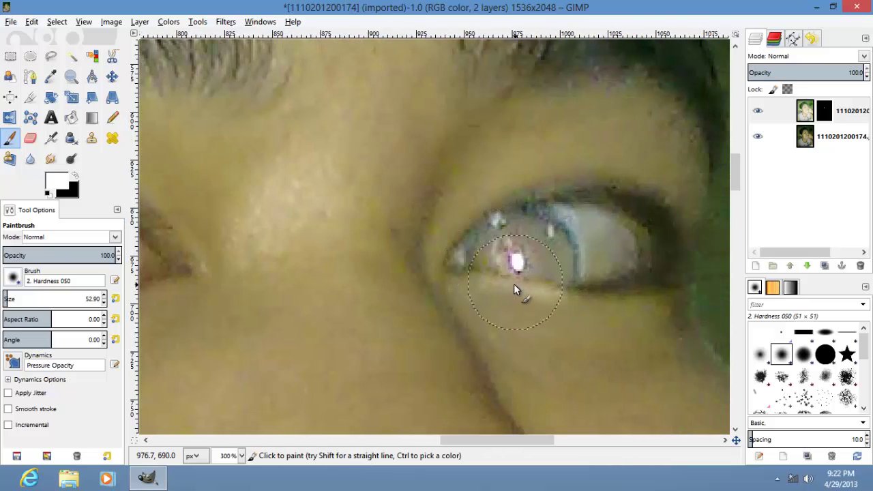
Step: Shrink the brush to about 33 and paint black to clean the iris edges
{"action": "left_click", "coordinate": [77, 179]}
{"action": "left_click", "coordinate": [6, 300]}
{"action": "left_click", "coordinate": [6, 300]}
{"action": "left_click", "coordinate": [6, 300]}
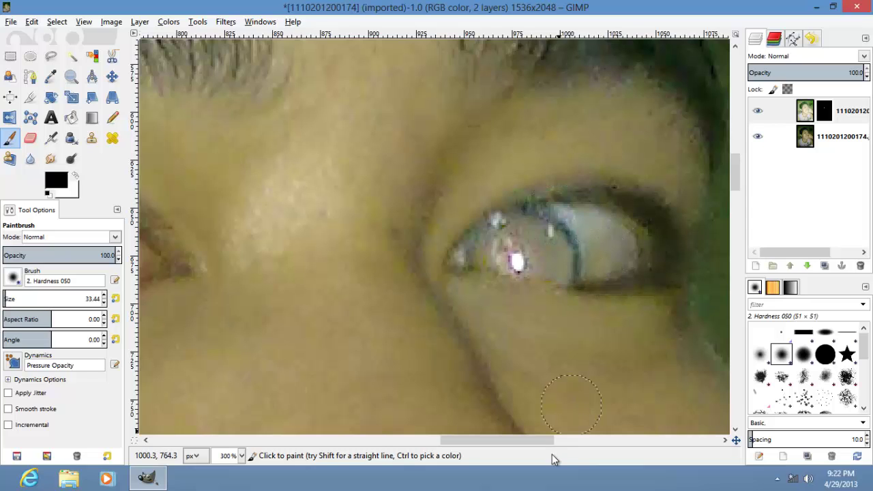
{"action": "left_click_drag", "start_coordinate": [538, 441], "coordinate": [465, 441]}
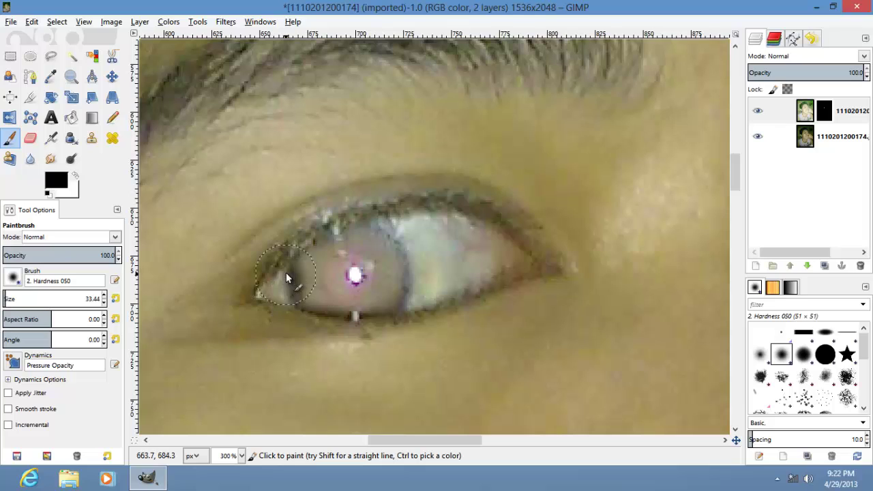
{"action": "key", "text": "ctrl+z"}
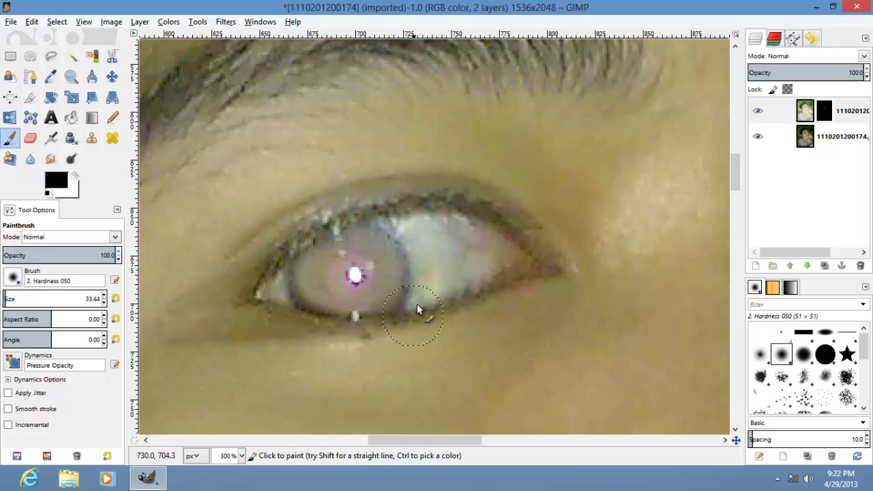
{"action": "mouse_move", "coordinate": [427, 273]}
{"action": "left_mouse_down"}
{"action": "mouse_move", "coordinate": [419, 249]}
{"action": "mouse_move", "coordinate": [382, 211]}
{"action": "mouse_move", "coordinate": [343, 204]}
{"action": "mouse_move", "coordinate": [289, 229]}
{"action": "left_mouse_up"}
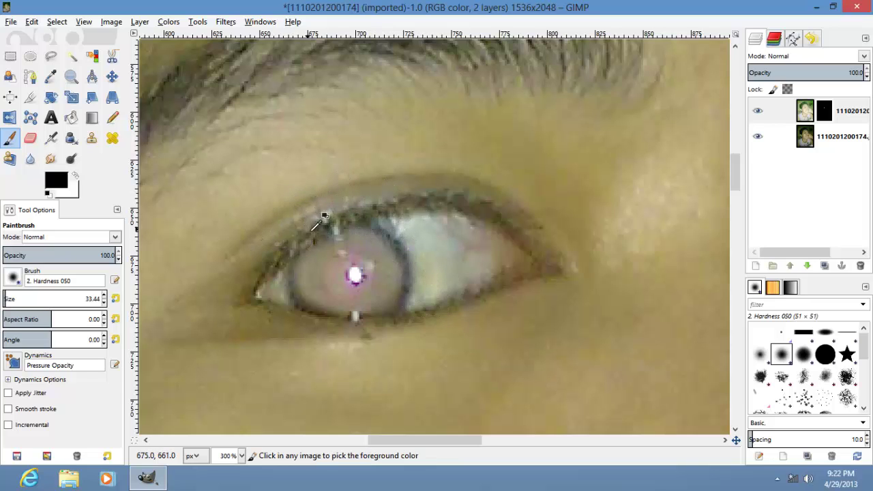
{"action": "scroll", "coordinate": [321, 222], "scroll_direction": "down", "scroll_amount": 3}
{"action": "scroll", "coordinate": [323, 253], "scroll_direction": "down", "scroll_amount": 1}
{"action": "scroll", "coordinate": [320, 255], "scroll_direction": "up", "scroll_amount": 1}
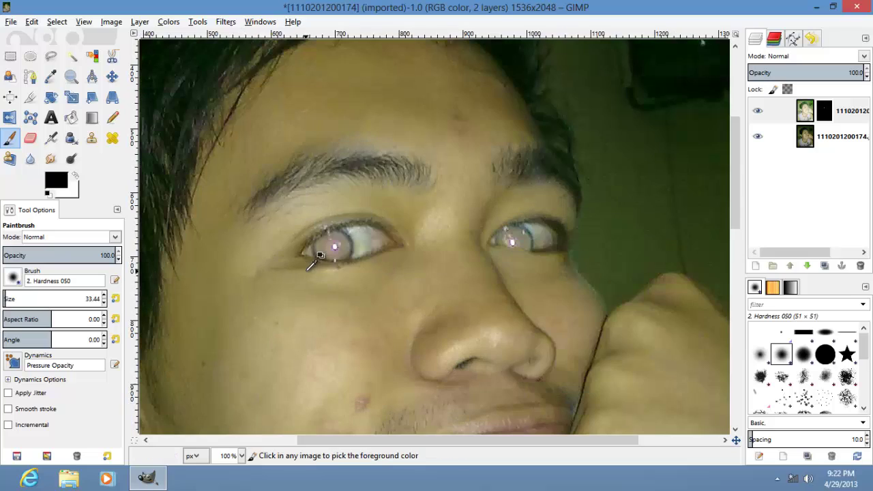
{"action": "left_click", "coordinate": [807, 109]}
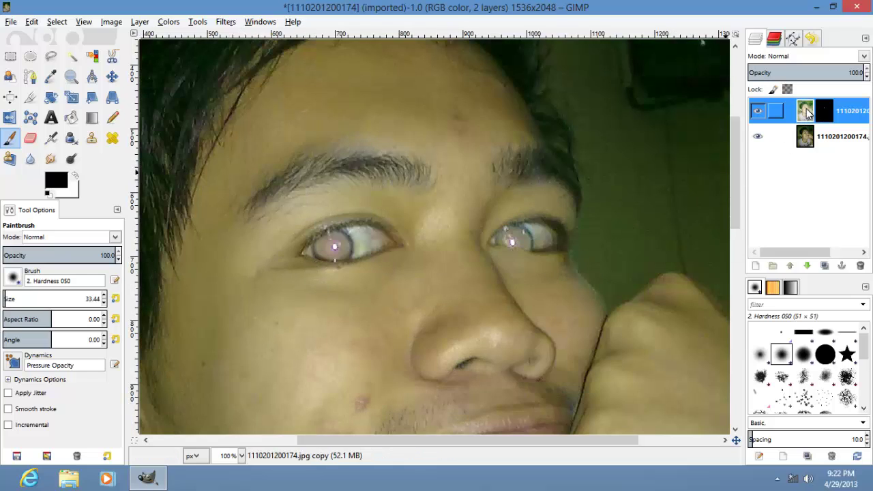
Step: Colorize the brightened copy with hue 208, saturation 38 and lightness 0
{"action": "left_click", "coordinate": [169, 23]}
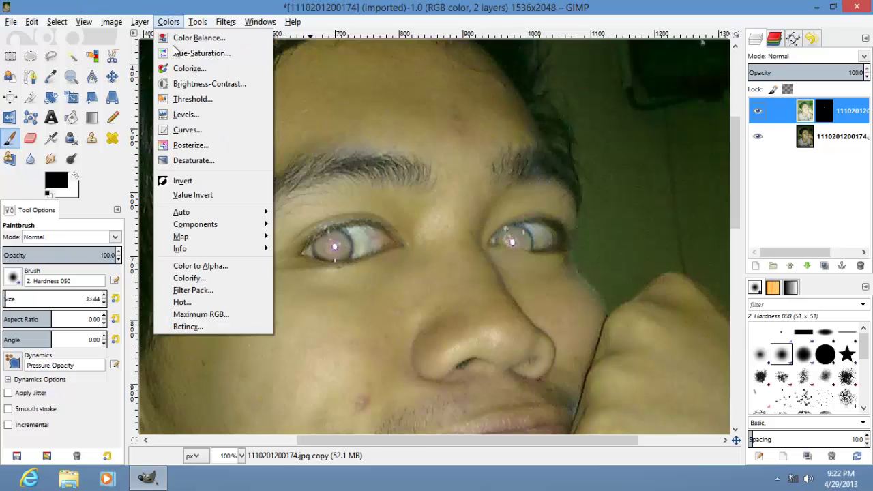
{"action": "left_click", "coordinate": [193, 68]}
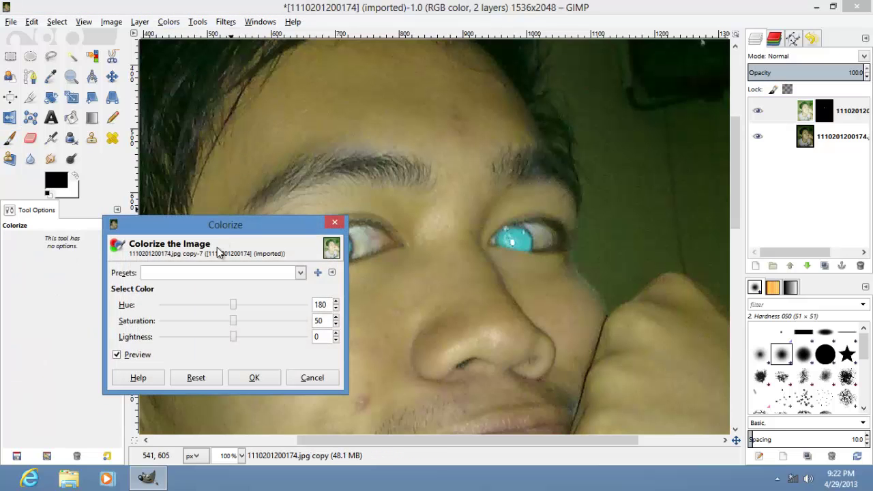
{"action": "left_click_drag", "start_coordinate": [229, 227], "coordinate": [153, 127]}
{"action": "left_click_drag", "start_coordinate": [156, 202], "coordinate": [139, 222]}
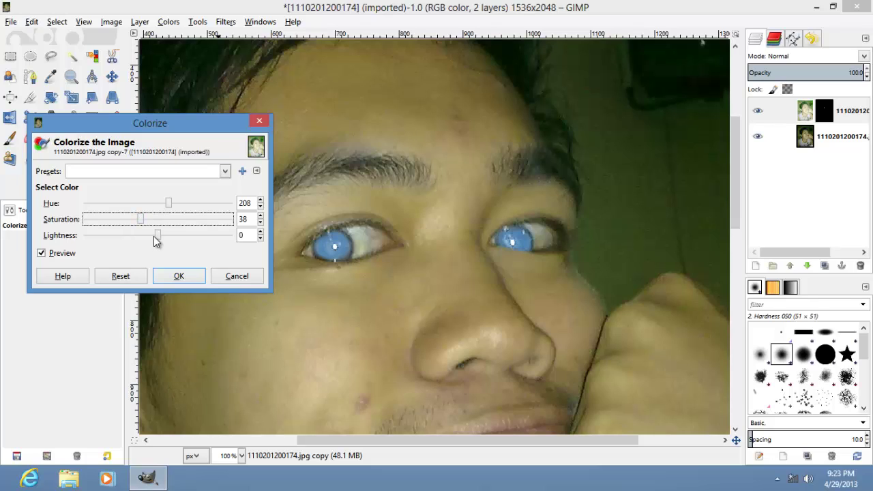
{"action": "left_click", "coordinate": [176, 275]}
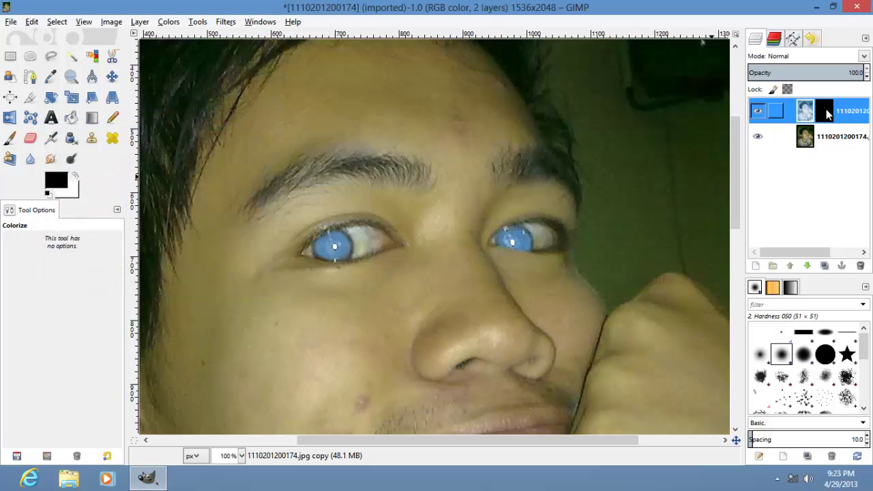
Step: On the layer mask, paint white with a size-27 brush to reveal more blue across the upper iris
{"action": "left_click", "coordinate": [825, 110]}
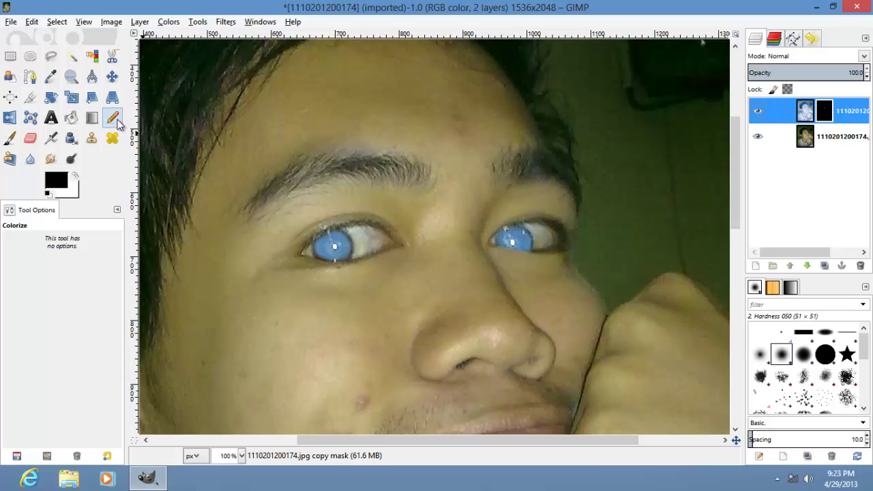
{"action": "left_click", "coordinate": [11, 140]}
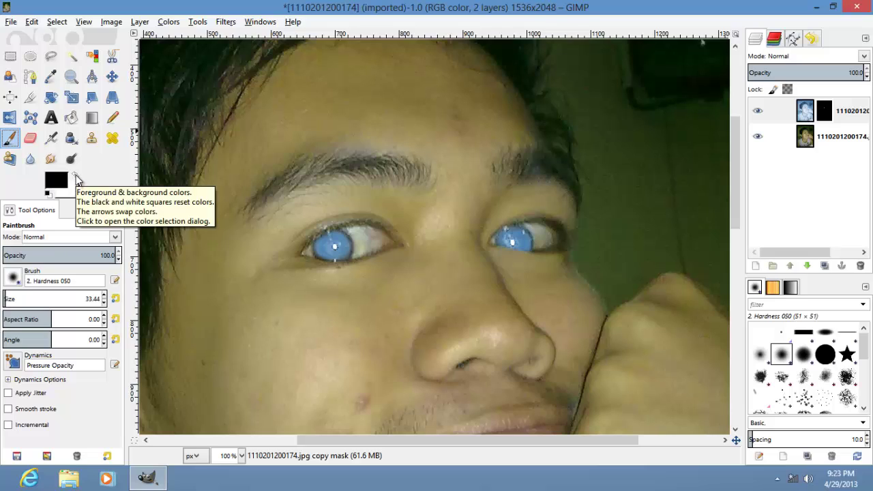
{"action": "left_click", "coordinate": [75, 177]}
{"action": "left_click", "coordinate": [7, 298]}
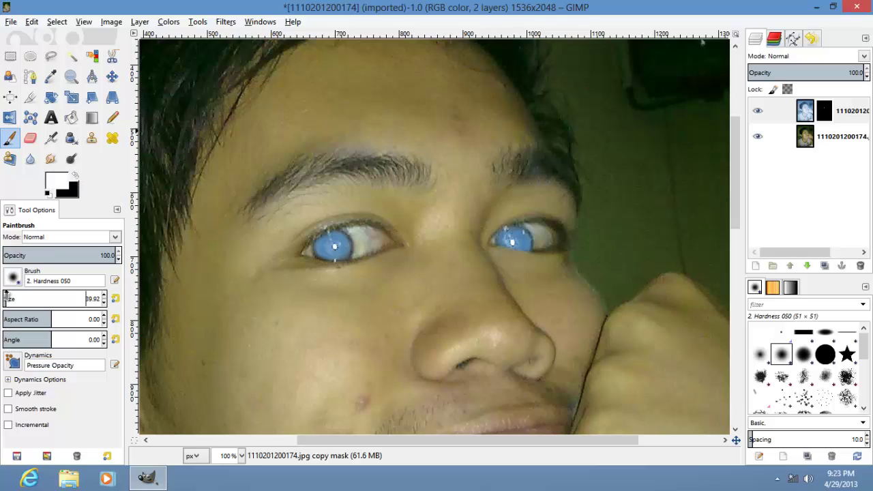
{"action": "scroll", "coordinate": [339, 255], "scroll_direction": "up", "scroll_amount": 3}
{"action": "left_click", "coordinate": [6, 298]}
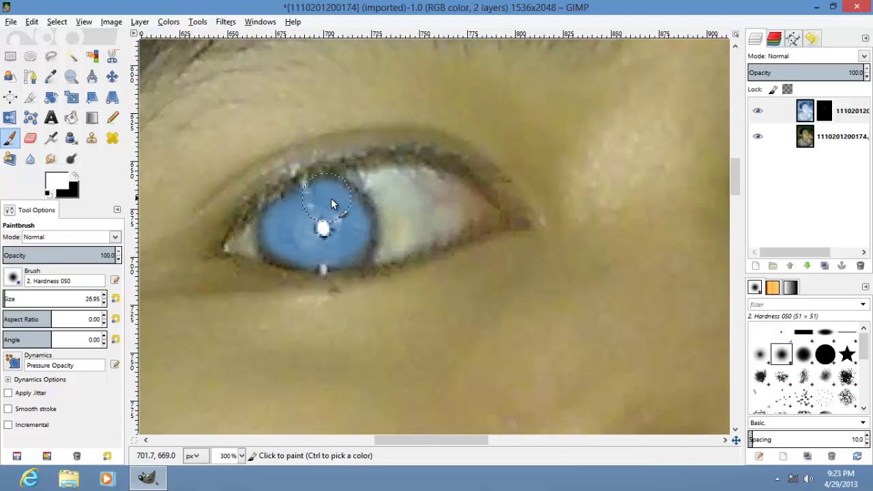
{"action": "left_click", "coordinate": [353, 261]}
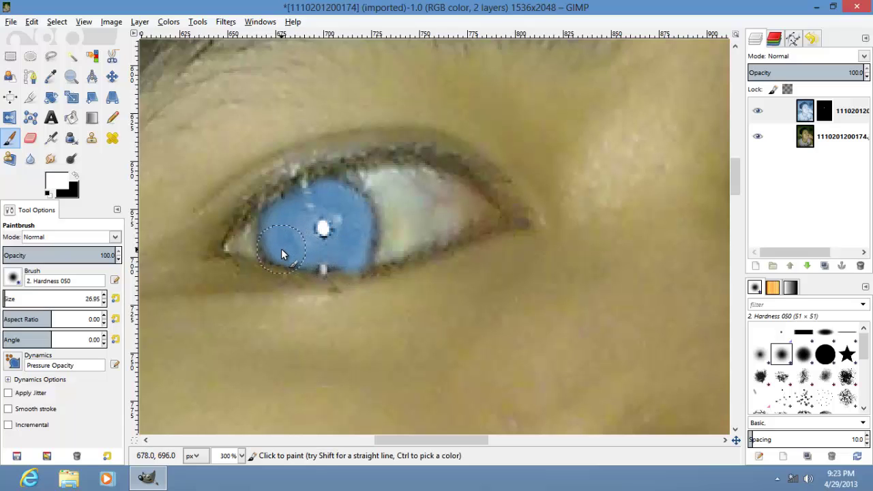
Step: Paint black on the mask to remove the blue spilling below the lower eyelid
{"action": "left_click", "coordinate": [75, 175]}
{"action": "left_click_drag", "start_coordinate": [324, 269], "coordinate": [345, 282]}
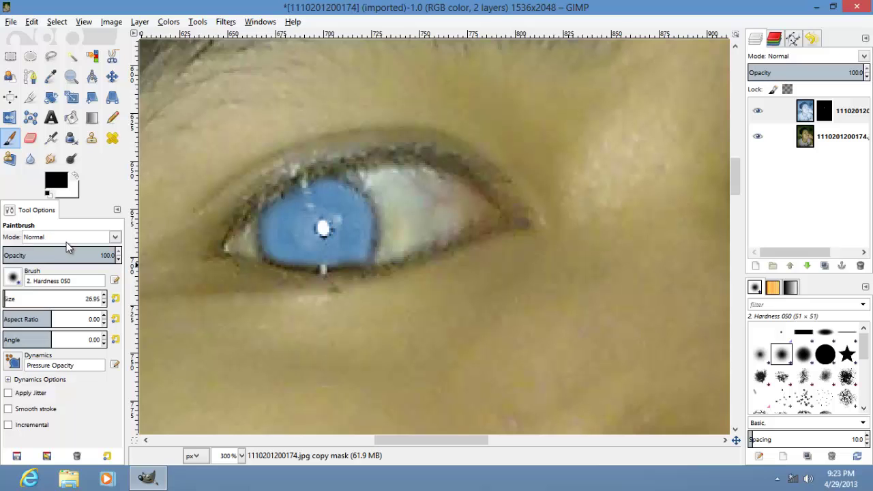
{"action": "left_click_drag", "start_coordinate": [447, 440], "coordinate": [518, 443]}
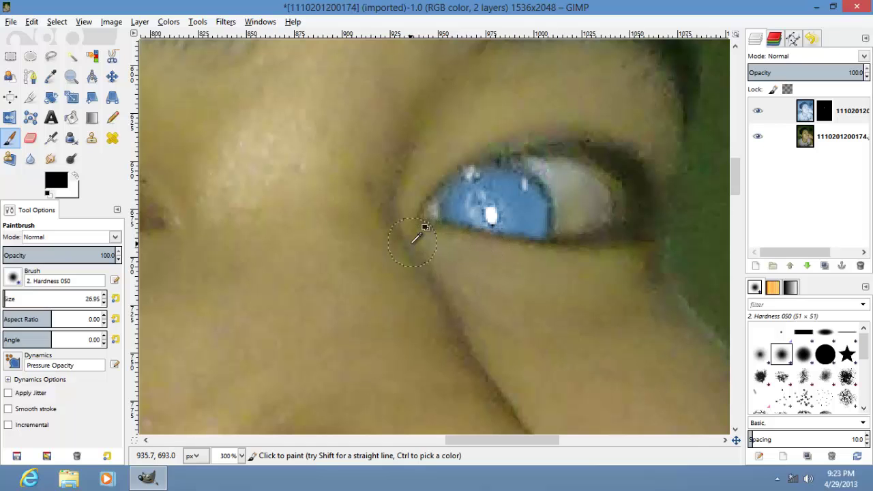
{"action": "scroll", "coordinate": [341, 248], "scroll_direction": "down", "scroll_amount": 3, "text": "ctrl"}
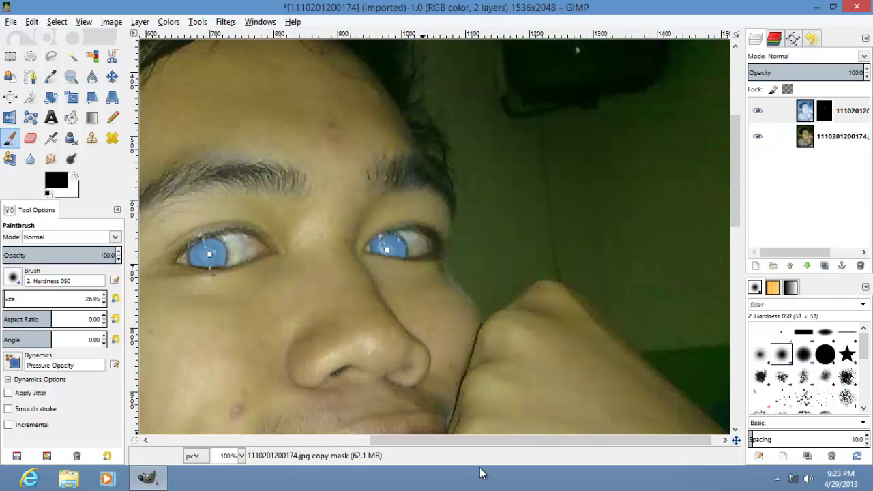
Step: Enlarge the brush to about 66 and paint black over both pupils to restore their dark centres
{"action": "left_click_drag", "start_coordinate": [490, 441], "coordinate": [410, 441]}
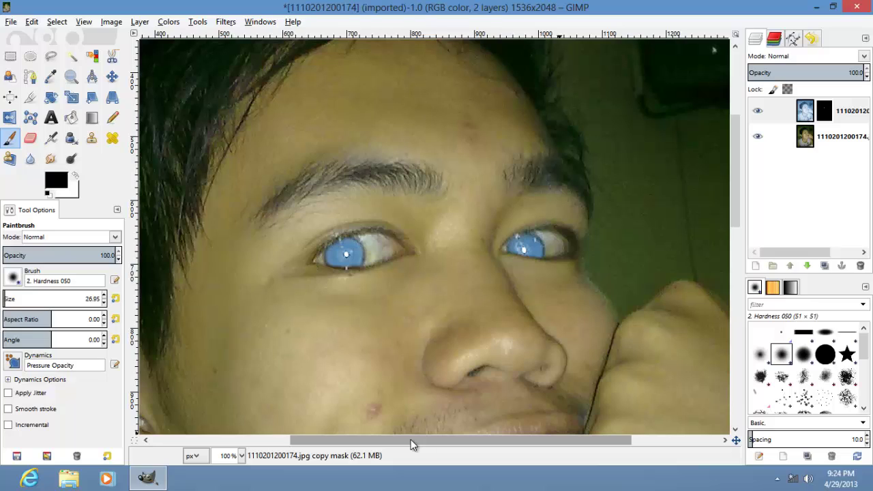
{"action": "left_click_drag", "start_coordinate": [6, 298], "coordinate": [8, 298]}
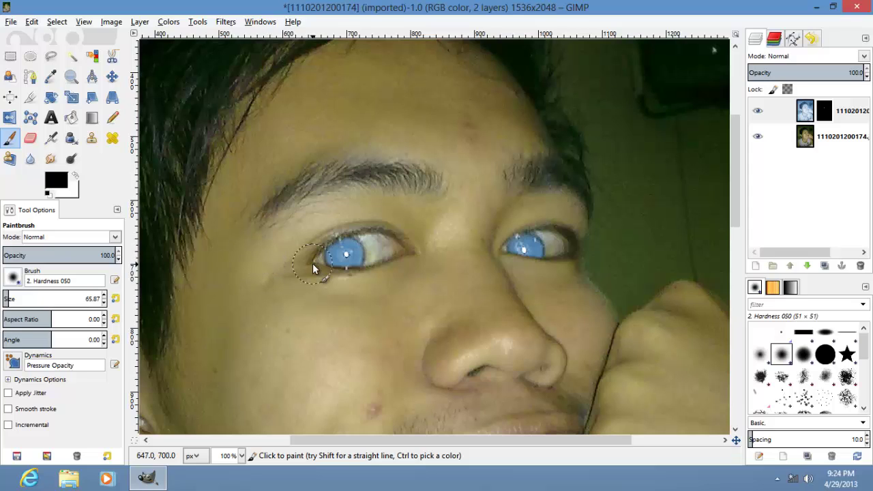
{"action": "scroll", "coordinate": [334, 259], "scroll_direction": "up", "scroll_amount": 1, "text": "ctrl"}
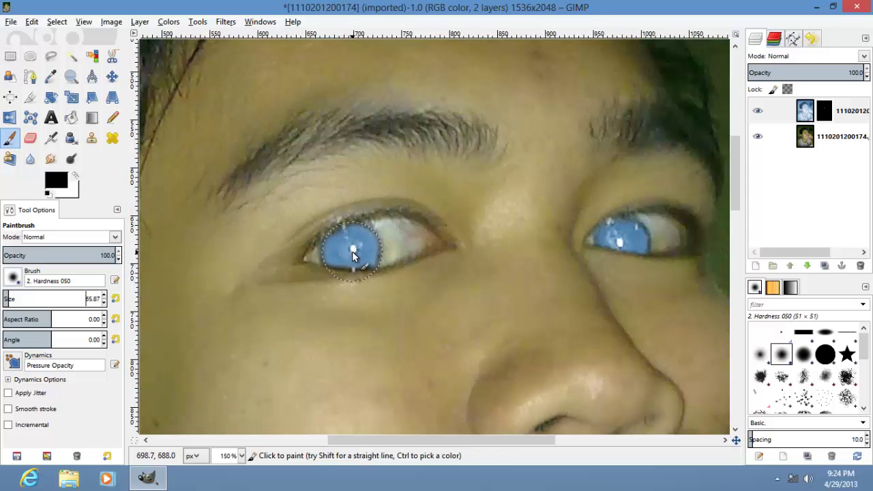
{"action": "left_click", "coordinate": [352, 251]}
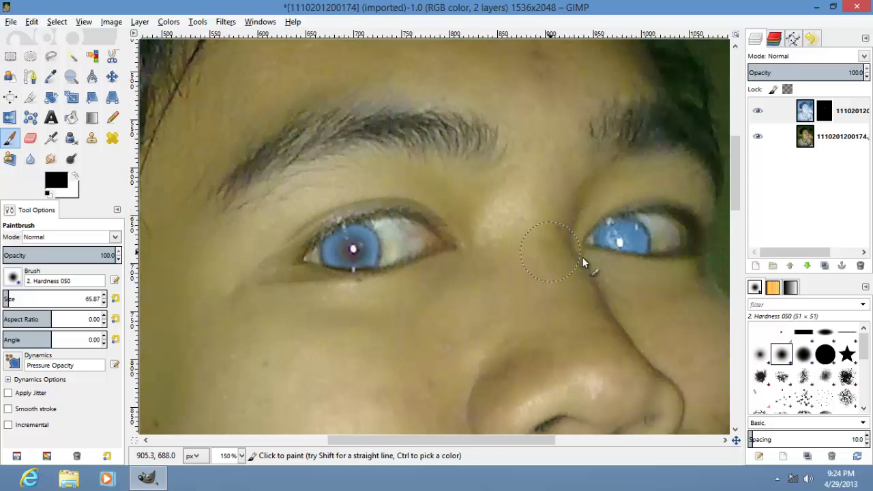
{"action": "left_click", "coordinate": [624, 247]}
{"action": "scroll", "coordinate": [545, 287], "scroll_direction": "down", "scroll_amount": 3, "text": "ctrl"}
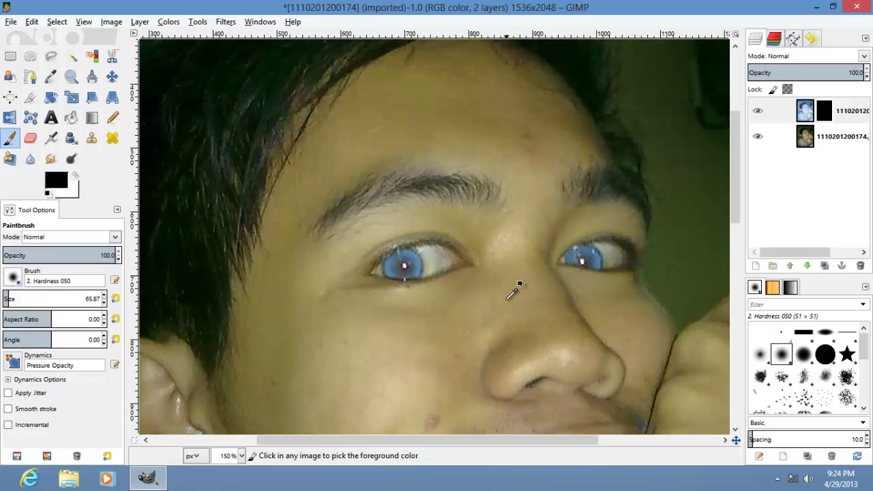
{"action": "scroll", "coordinate": [477, 277], "scroll_direction": "down", "scroll_amount": 2, "text": "ctrl"}
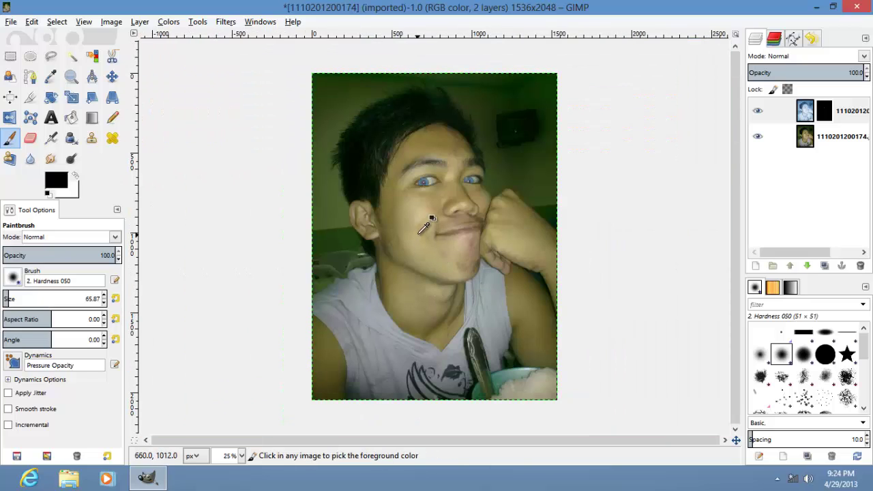
{"action": "scroll", "coordinate": [423, 240], "scroll_direction": "up", "scroll_amount": 1, "text": "ctrl"}
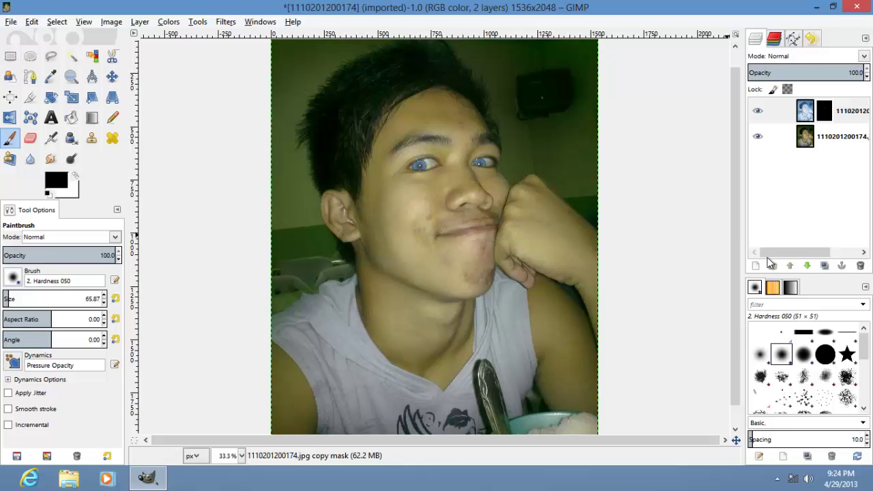
Step: Add a new transparent layer and paint white catchlights on the irises with a size-40 brush
{"action": "left_click", "coordinate": [758, 268]}
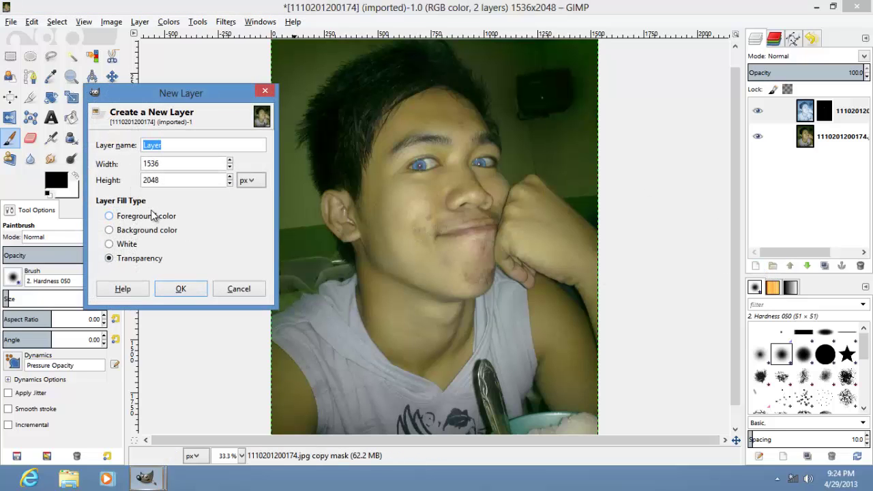
{"action": "left_click", "coordinate": [179, 286]}
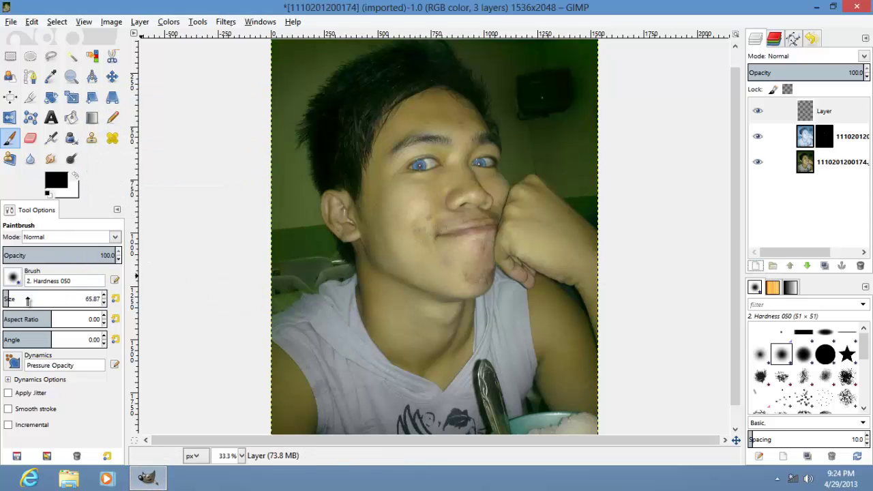
{"action": "left_click", "coordinate": [75, 175]}
{"action": "scroll", "coordinate": [404, 159], "scroll_direction": "up", "scroll_amount": 5}
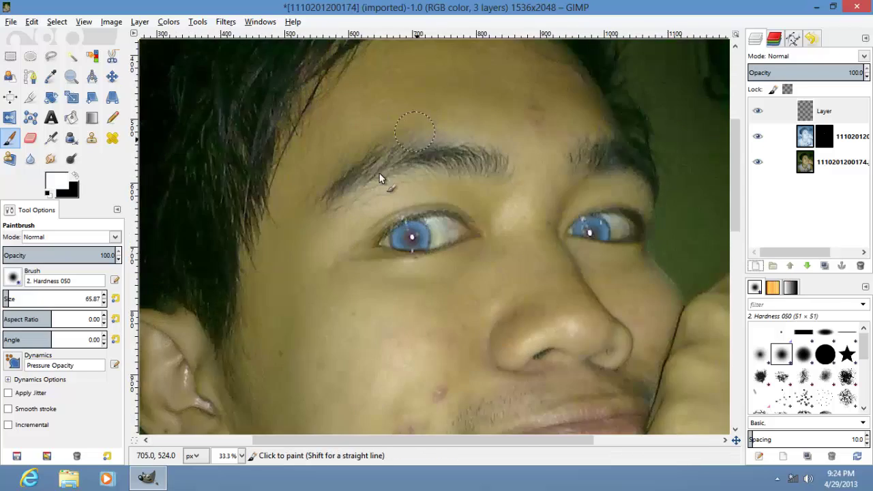
{"action": "left_click_drag", "start_coordinate": [9, 300], "coordinate": [6, 300]}
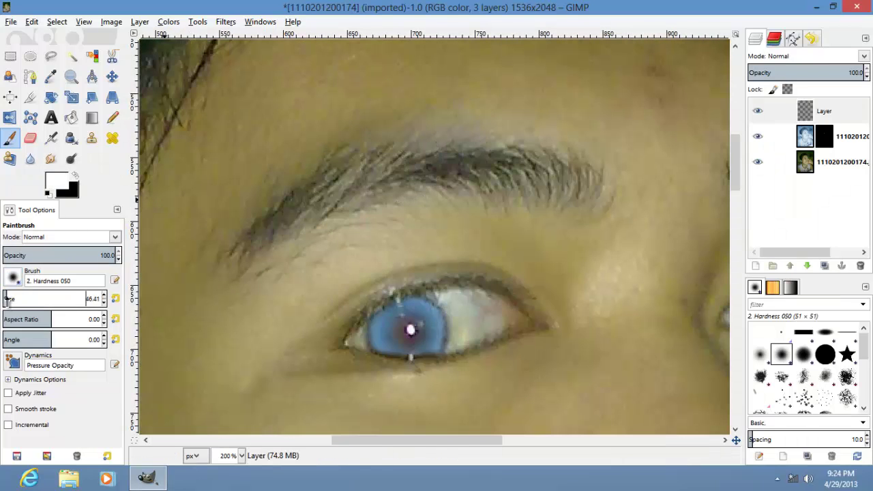
{"action": "left_click", "coordinate": [397, 331]}
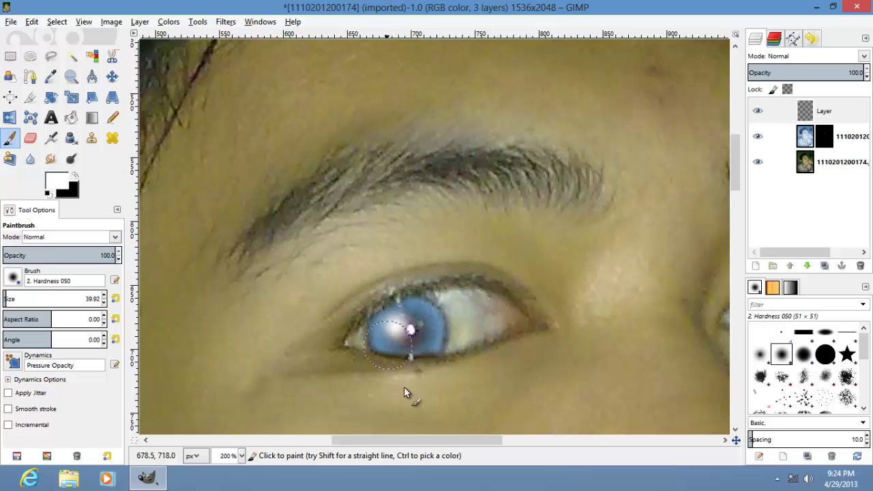
{"action": "left_click_drag", "start_coordinate": [462, 440], "coordinate": [558, 442]}
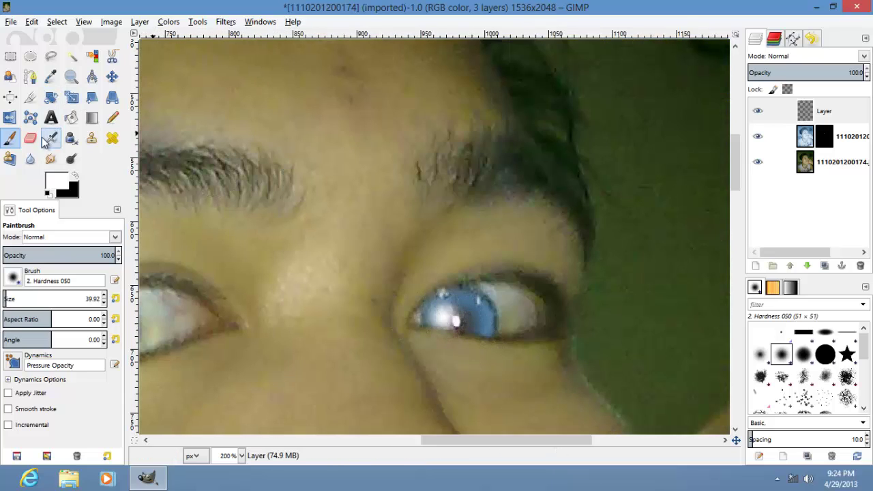
{"action": "left_click", "coordinate": [50, 159]}
Step: Smudge the white catchlights on both irises to soften them, then zoom out to 50%
{"action": "left_click_drag", "start_coordinate": [448, 335], "coordinate": [431, 341]}
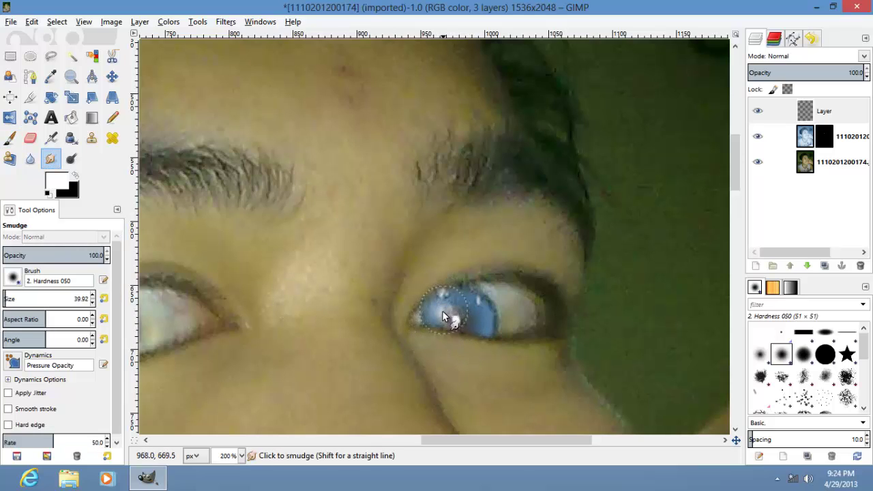
{"action": "left_click_drag", "start_coordinate": [525, 440], "coordinate": [441, 439]}
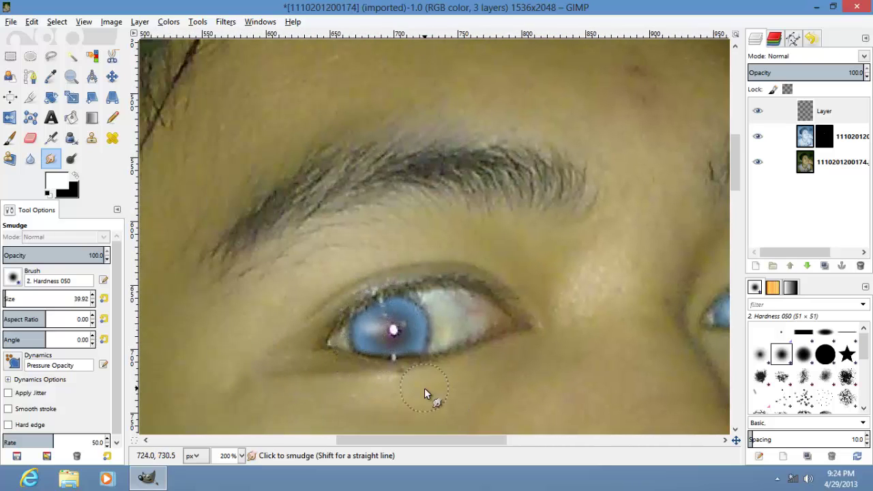
{"action": "scroll", "coordinate": [424, 387], "scroll_direction": "down", "scroll_amount": 3, "text": "ctrl"}
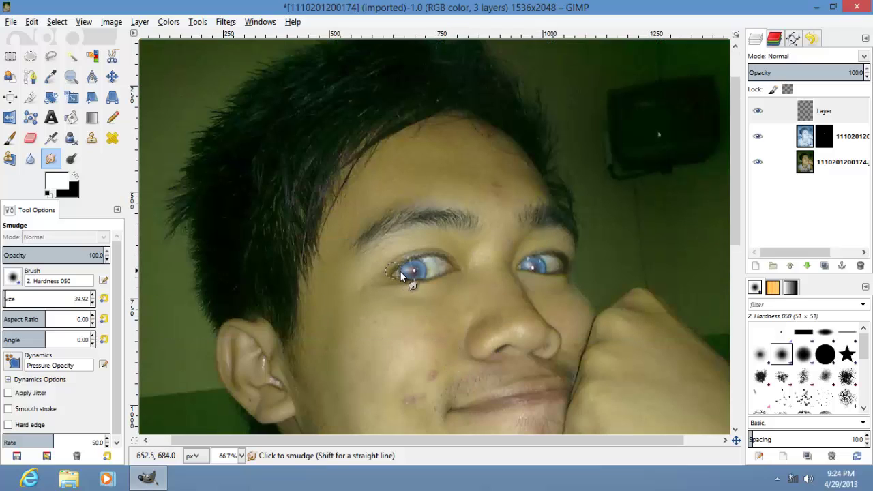
{"action": "scroll", "coordinate": [461, 320], "scroll_direction": "down", "scroll_amount": 1, "text": "ctrl"}
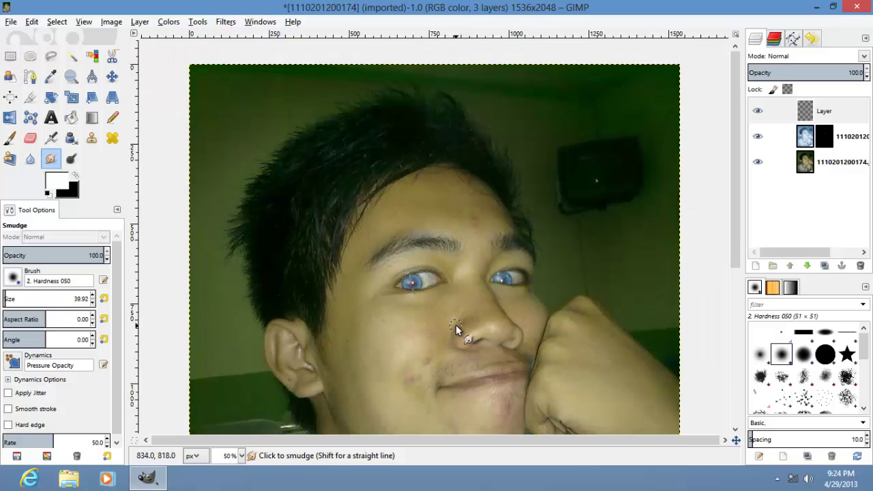
{"action": "left_click", "coordinate": [804, 139]}
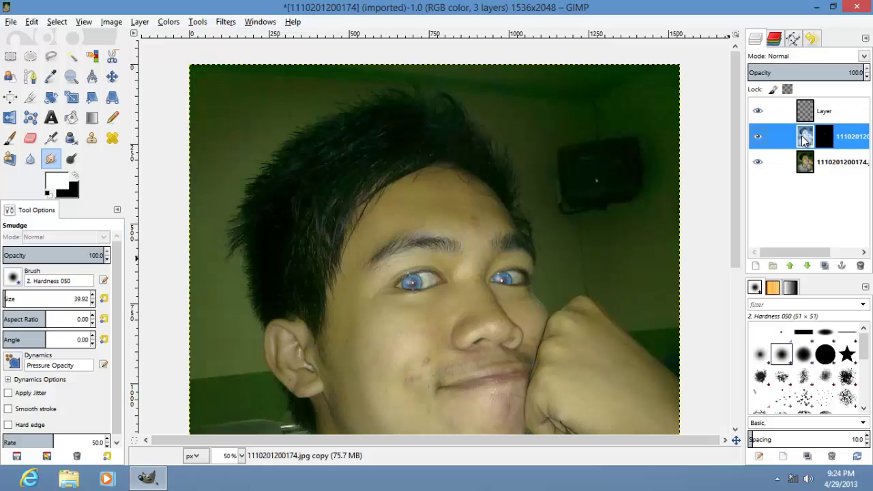
{"action": "left_click", "coordinate": [169, 22]}
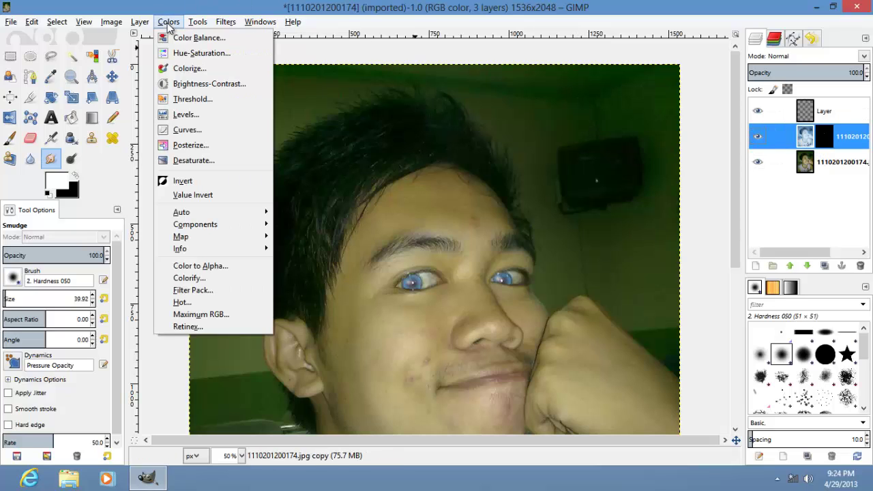
{"action": "left_click", "coordinate": [191, 53]}
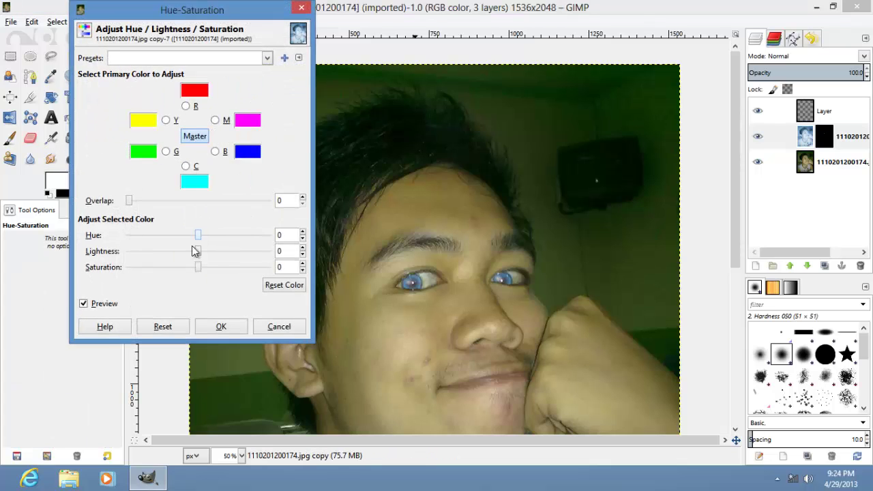
{"action": "left_click_drag", "start_coordinate": [198, 236], "coordinate": [183, 236]}
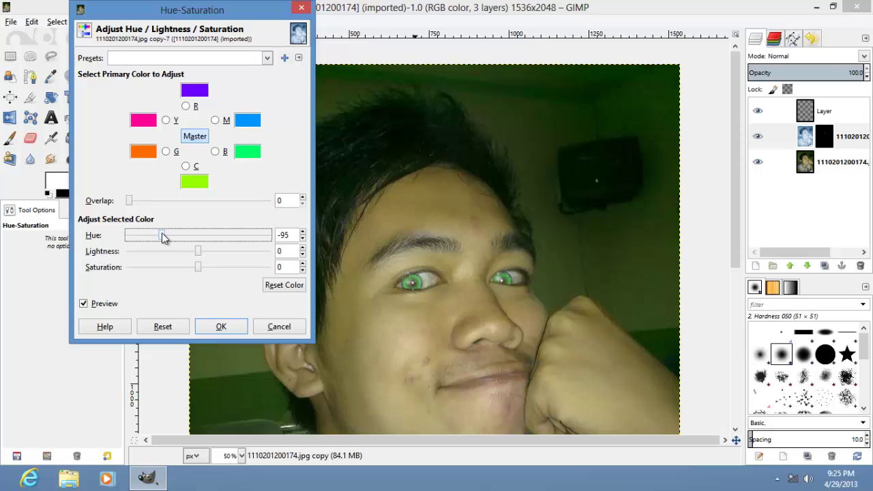
{"action": "left_click", "coordinate": [276, 326]}
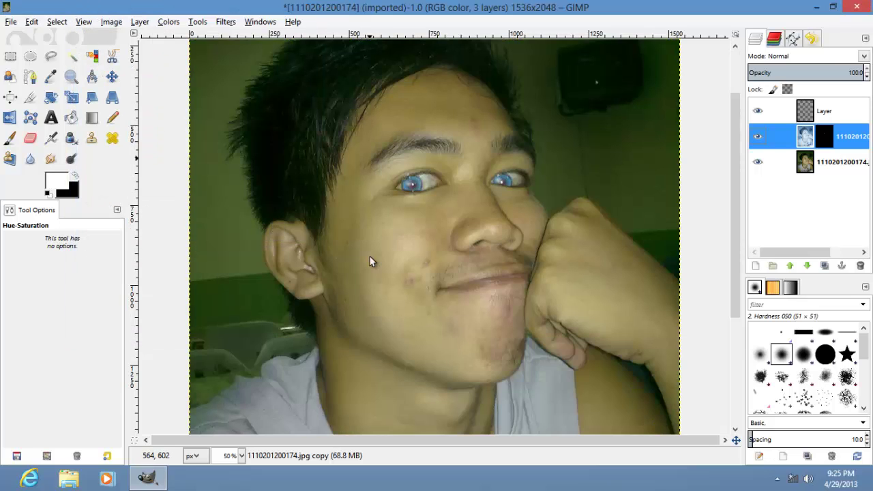